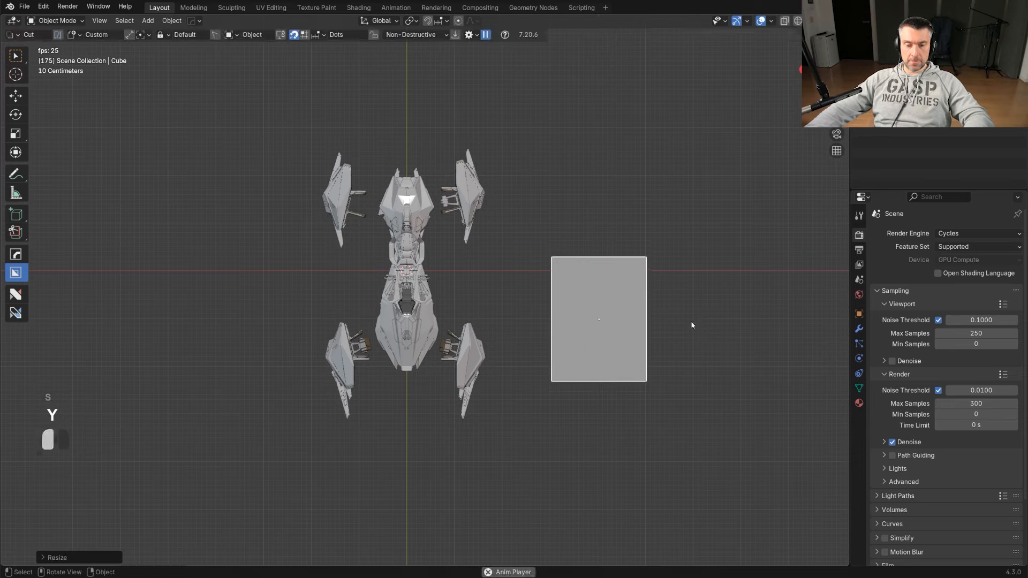
# Reposition the box beside the vehicle slightly and shorten it along the Y axis.
pyautogui.press('g')
pyautogui.rightClick(737, 339)
pyautogui.press('s')
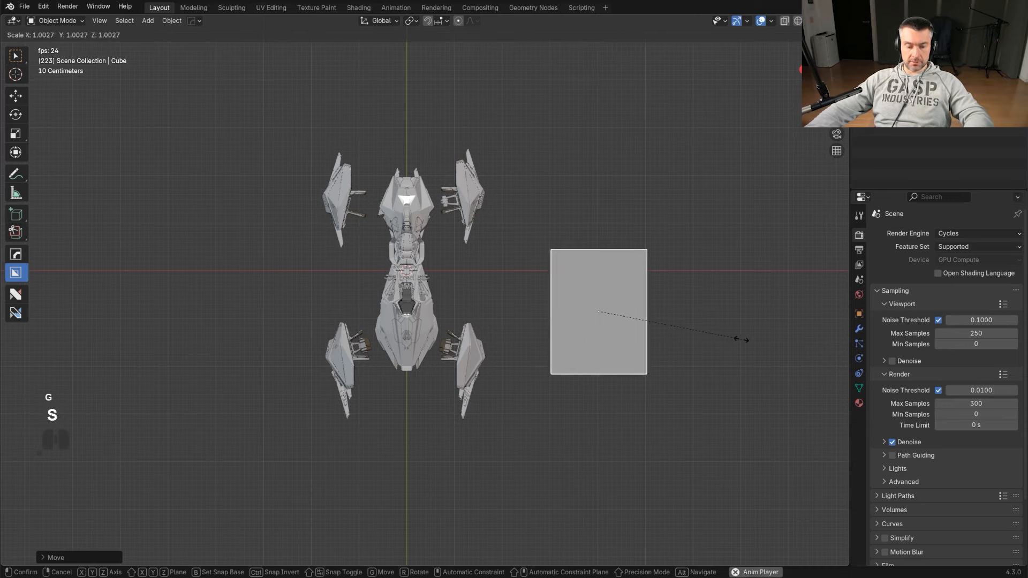
pyautogui.press('y')
pyautogui.click(724, 337)
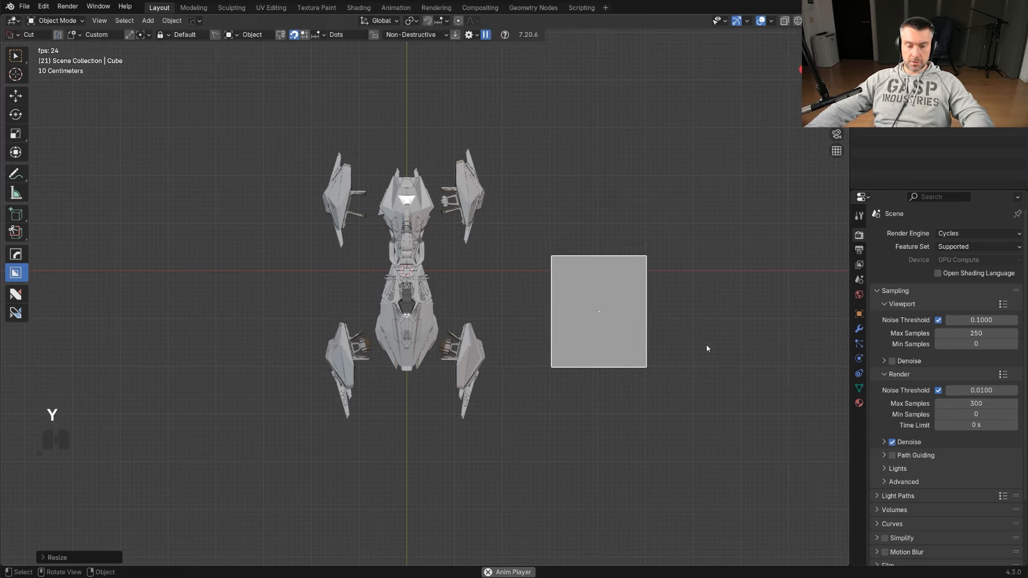
# Nudge the box beside the vehicle and rescale its height along the Z axis.
pyautogui.press('g')
pyautogui.click(707, 350)
pyautogui.moveTo(670, 377); pyautogui.dragTo(619, 310, button='middle')
pyautogui.press('s')
pyautogui.press('z')
pyautogui.click(685, 337)
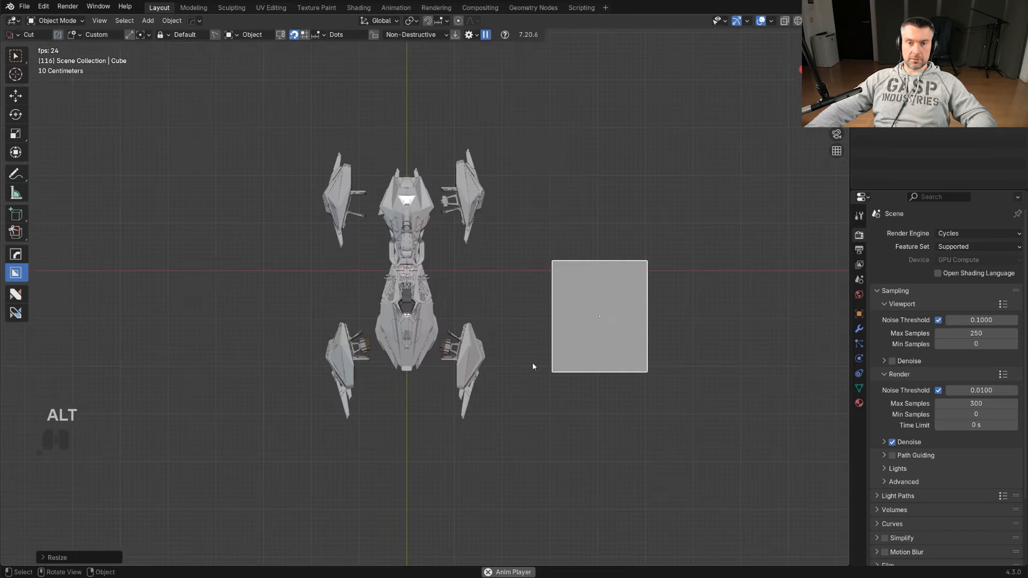
# Slice off the two box corners on the side facing the vehicle with angled BoxCutter Ngon cuts in top view.
pyautogui.press('d')
pyautogui.click(574, 239)
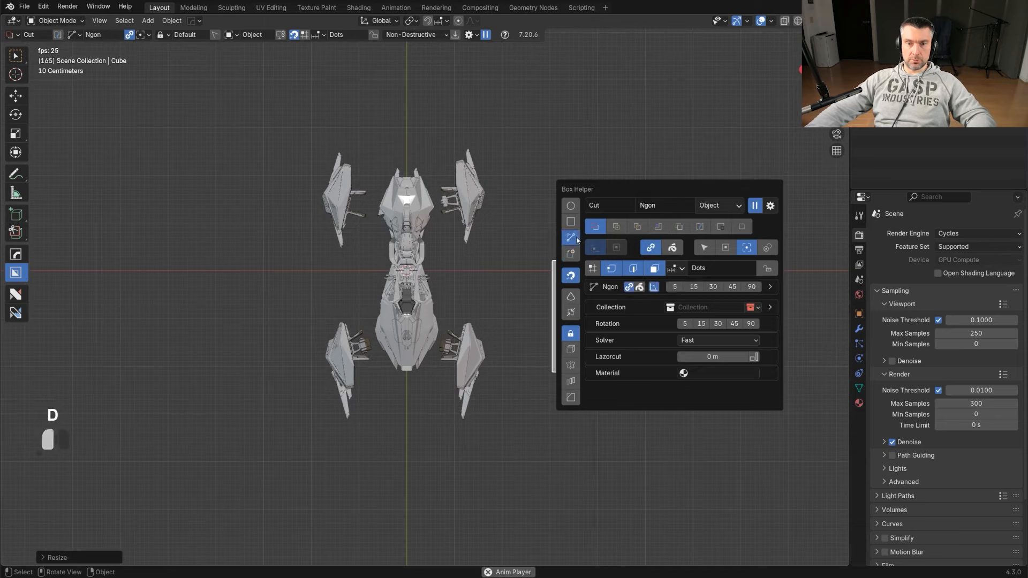
pyautogui.moveTo(579, 227); pyautogui.dragTo(539, 373)
pyautogui.press('space')
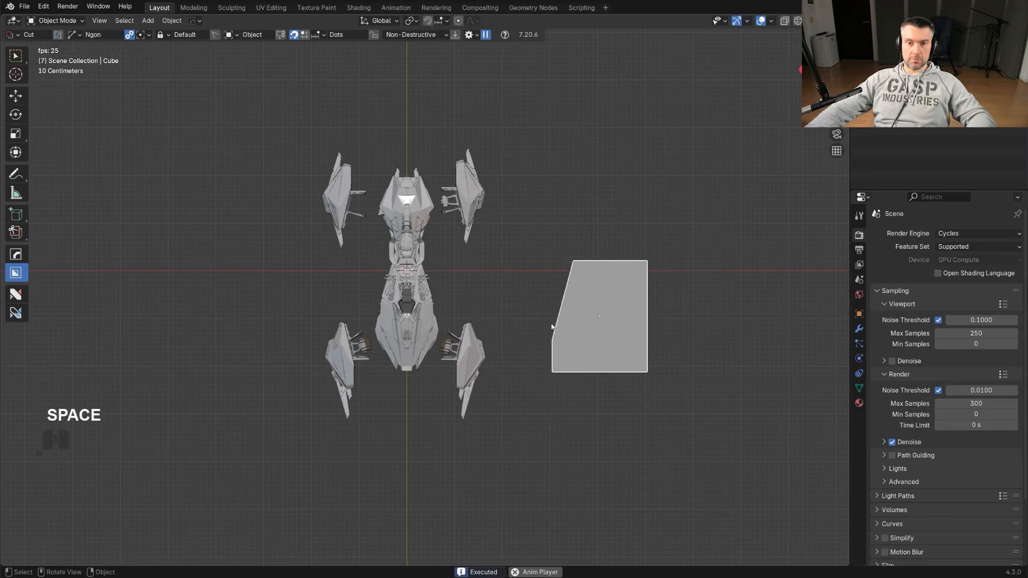
pyautogui.moveTo(548, 319); pyautogui.dragTo(571, 385)
pyautogui.press('space')
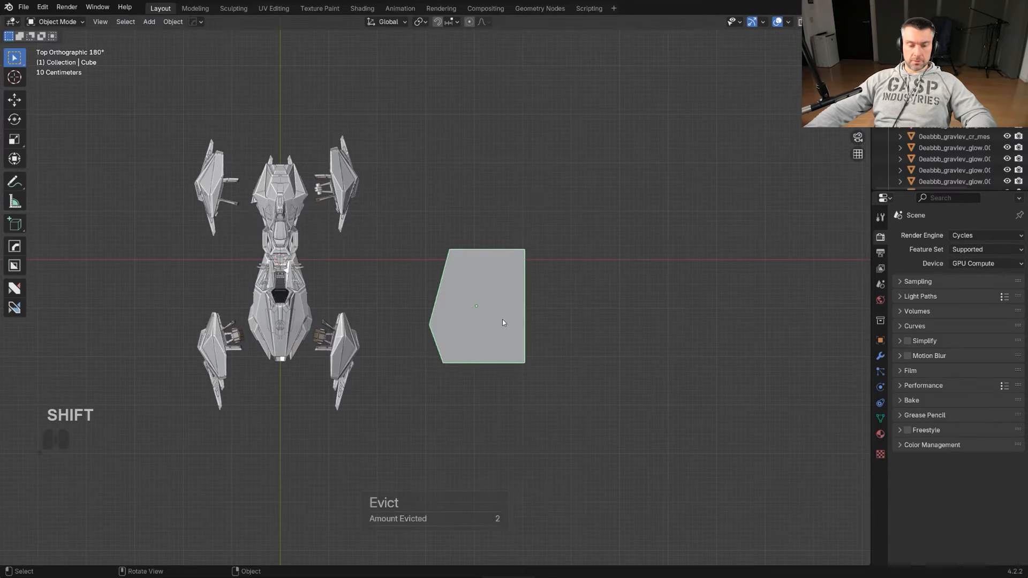
# Mirror the cut block across its local X axis with a modifier and scale it to about 0.73 along X.
pyautogui.hotkey('alt', 'x')
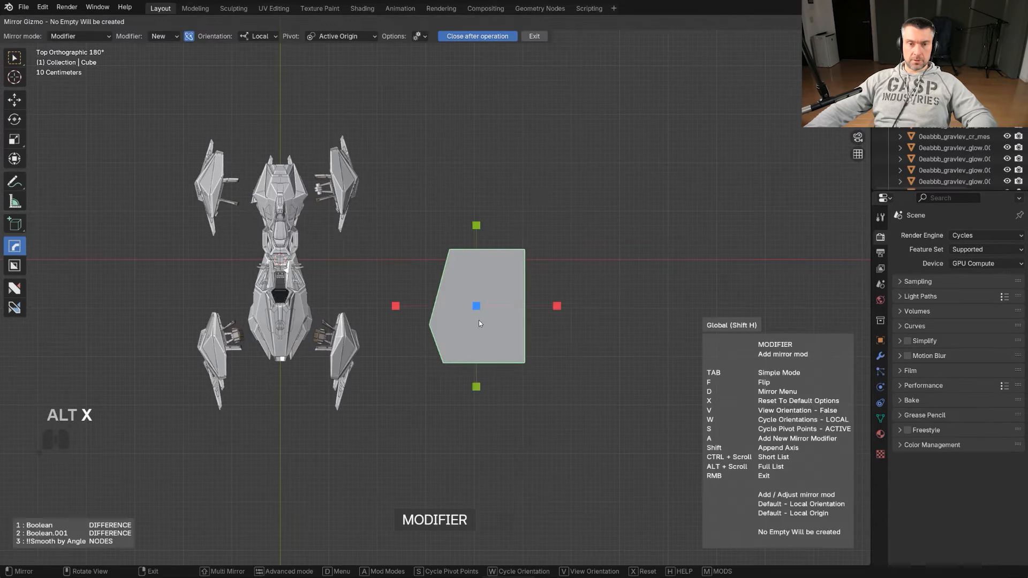
pyautogui.click(391, 305)
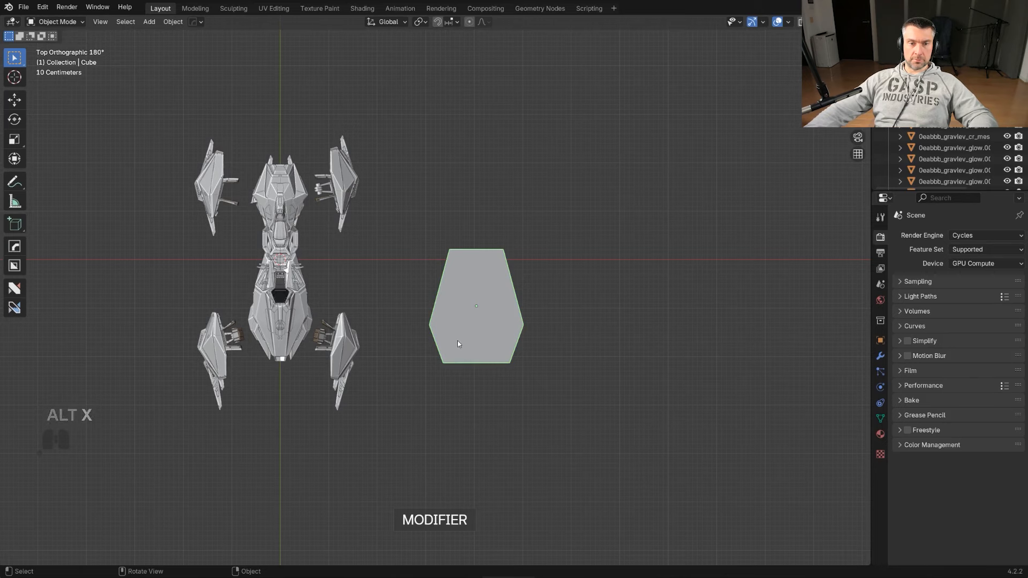
pyautogui.press('s')
pyautogui.press('x')
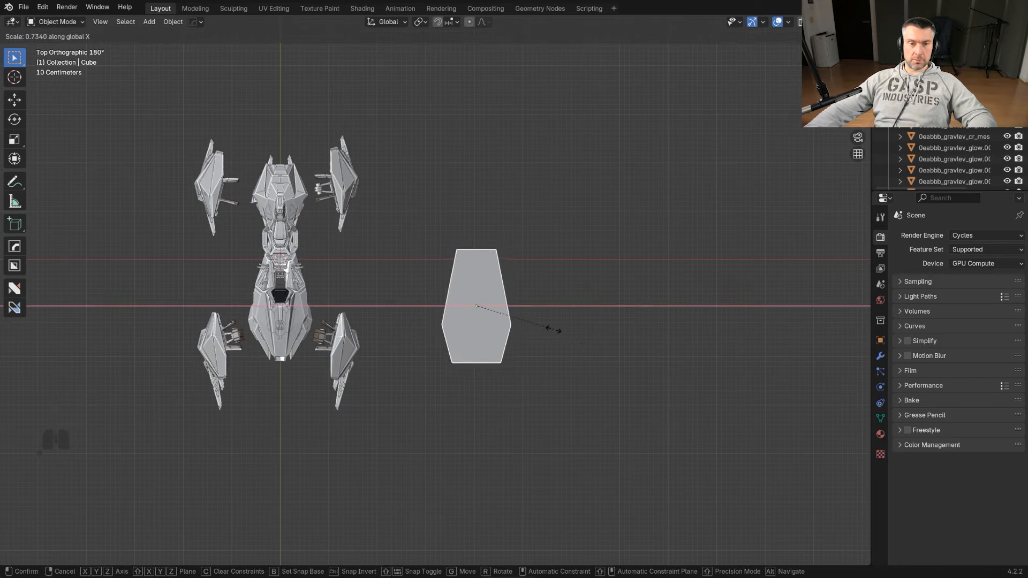
pyautogui.click(553, 329)
# Cut an angled slice off the block's upper edge in back view with the BoxCutter Ngon shape.
pyautogui.keyDown('alt'); pyautogui.moveTo(490, 351); pyautogui.dragTo(511, 327, button='middle'); pyautogui.keyUp('alt')
pyautogui.moveTo(499, 267); pyautogui.dragTo(424, 304)
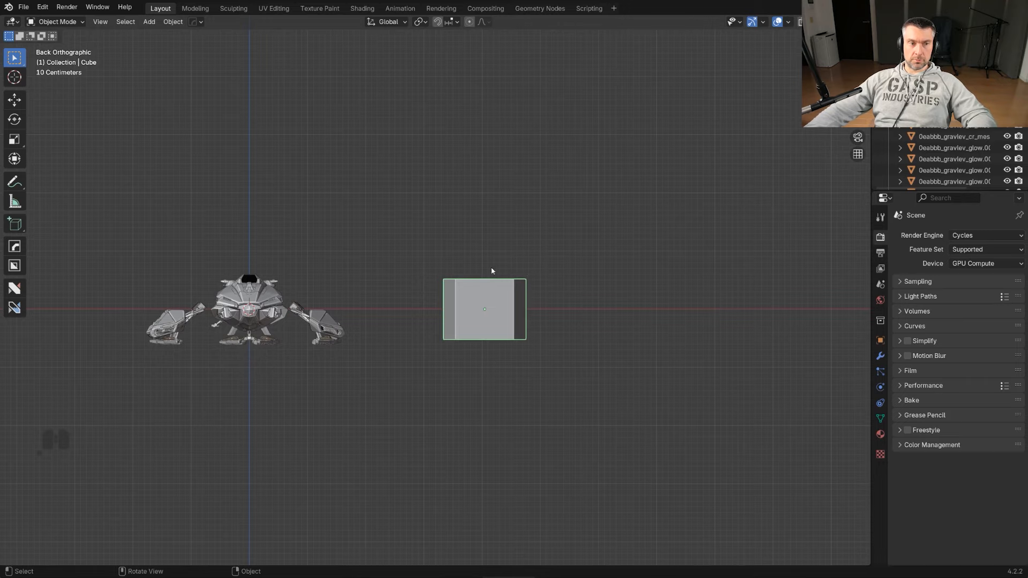
pyautogui.press('d')
pyautogui.hotkey('alt', 'w')
pyautogui.press('d')
pyautogui.click(508, 239)
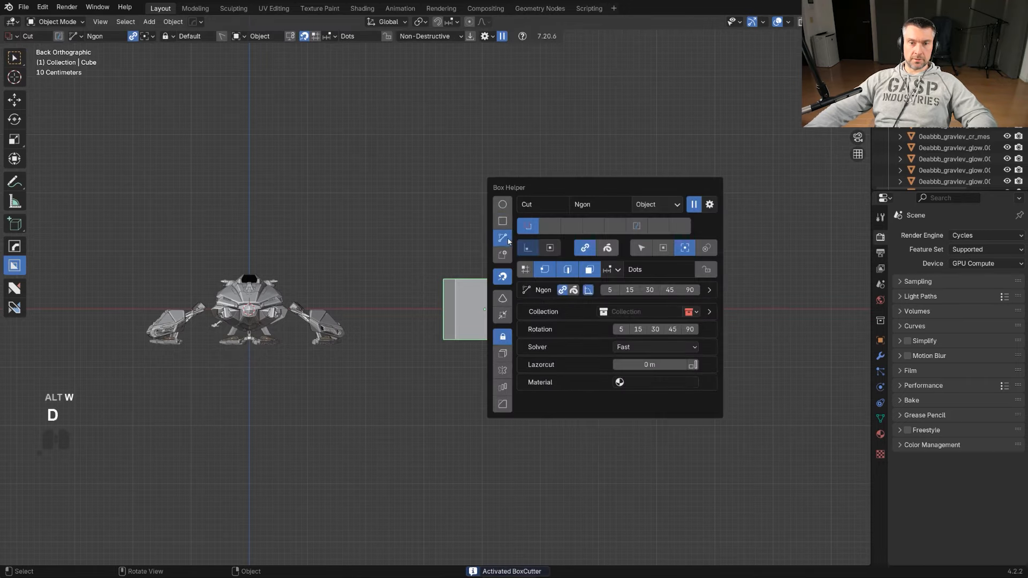
pyautogui.moveTo(500, 269); pyautogui.dragTo(406, 307)
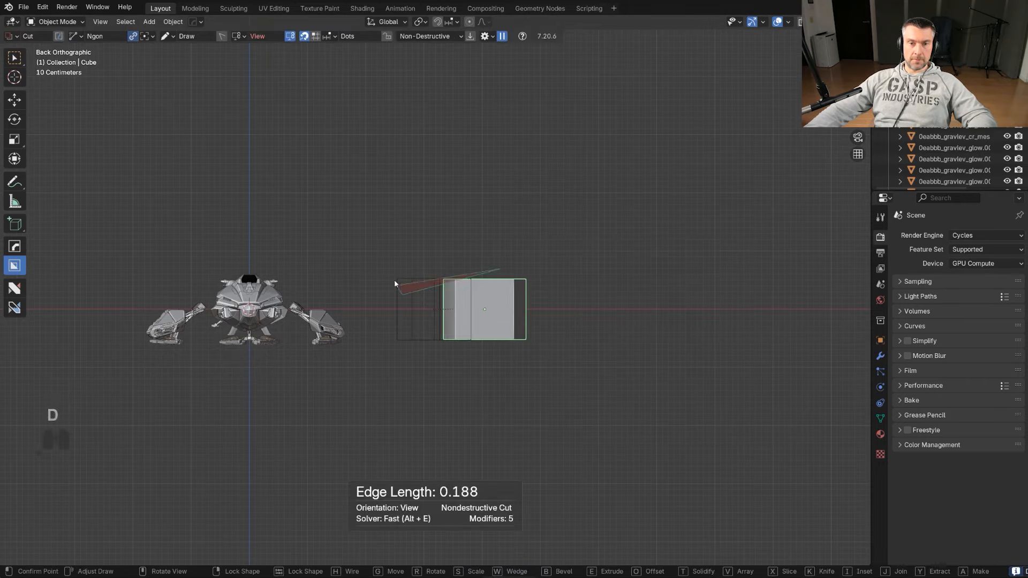
pyautogui.click(386, 261)
pyautogui.rightClick(386, 261)
pyautogui.moveTo(490, 267)
pyautogui.mouseDown()
pyautogui.moveTo(418, 304)
pyautogui.moveTo(510, 344)
pyautogui.moveTo(504, 351)
pyautogui.moveTo(524, 330)
pyautogui.mouseUp()
pyautogui.click(386, 251)
pyautogui.press('space')
# Cut a matching angled slice off the block's lower edge in back view.
pyautogui.click(292, 402)
pyautogui.press('space')
pyautogui.click(510, 379)
pyautogui.press('space')
pyautogui.scroll(1, 504, 324)
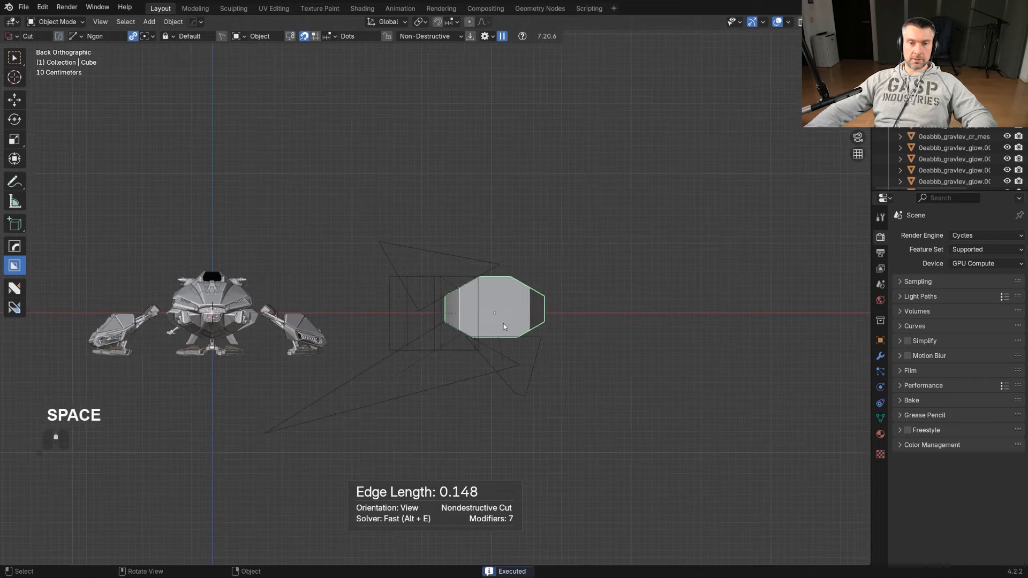
# Examine the chamfered block beside the finished vehicle from top, side and angled views.
pyautogui.moveTo(544, 254); pyautogui.dragTo(512, 312, button='middle')
pyautogui.hotkey('shift', '2')
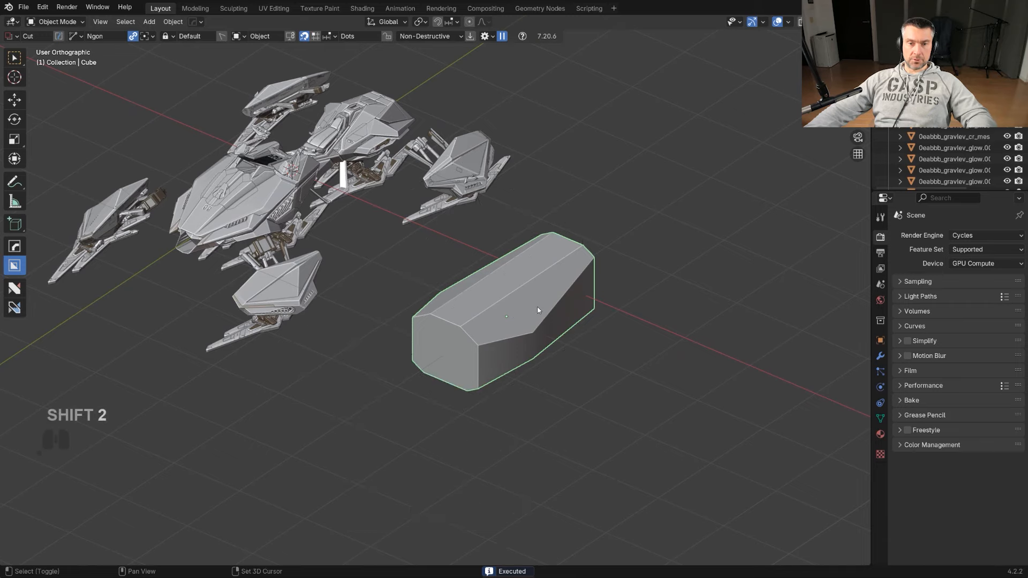
pyautogui.press('KP_5')
pyautogui.moveTo(525, 293); pyautogui.dragTo(414, 352, button='middle')
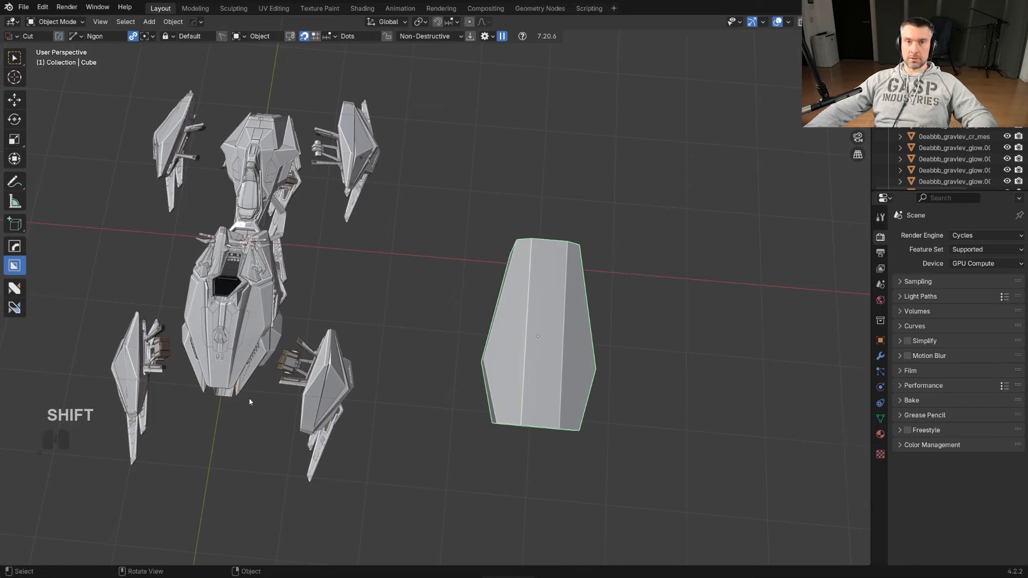
pyautogui.scroll(-3, 458, 278)
pyautogui.moveTo(494, 353); pyautogui.dragTo(535, 337, button='middle')
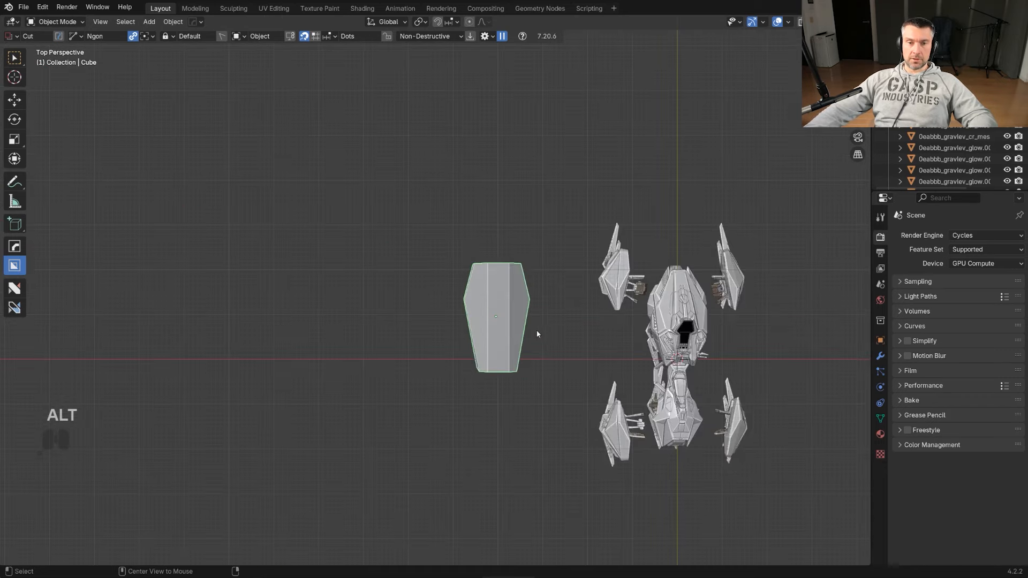
pyautogui.press('KP_5')
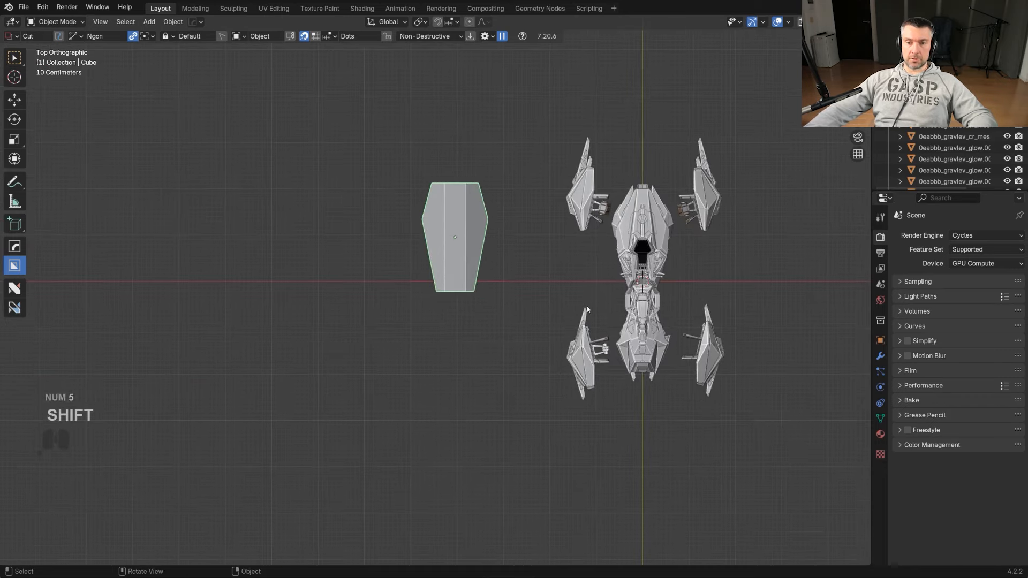
pyautogui.moveTo(509, 361); pyautogui.dragTo(573, 280, button='middle')
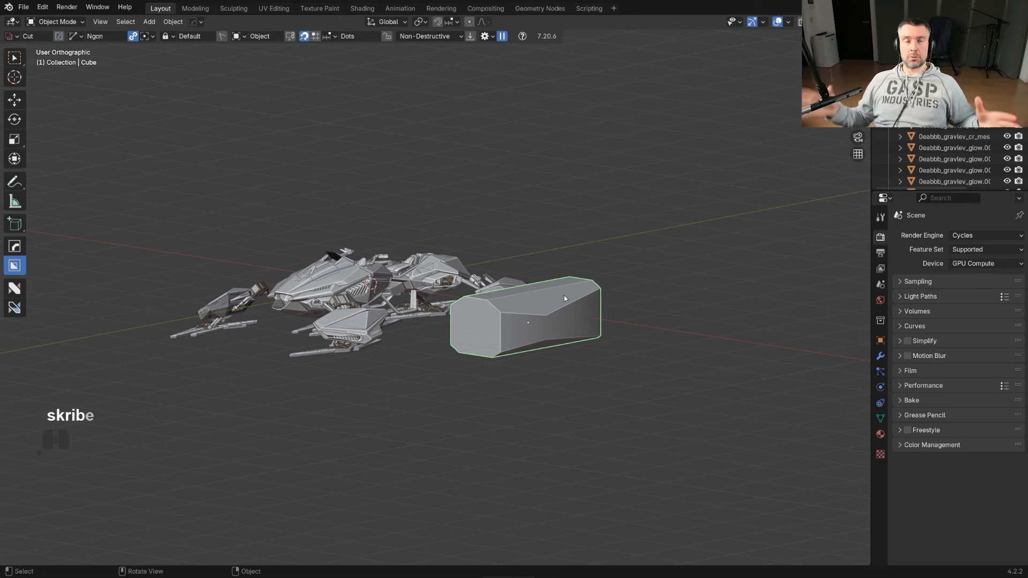
pyautogui.keyDown('alt'); pyautogui.moveTo(559, 298); pyautogui.dragTo(493, 258, button='middle'); pyautogui.keyUp('alt')
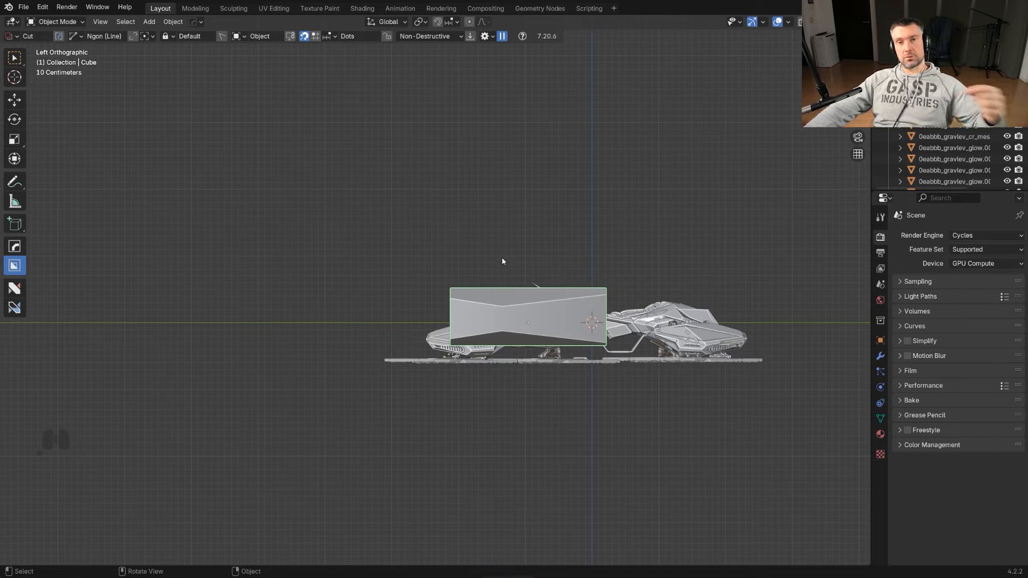
pyautogui.press('KP_5')
pyautogui.moveTo(518, 246); pyautogui.dragTo(599, 305, button='middle')
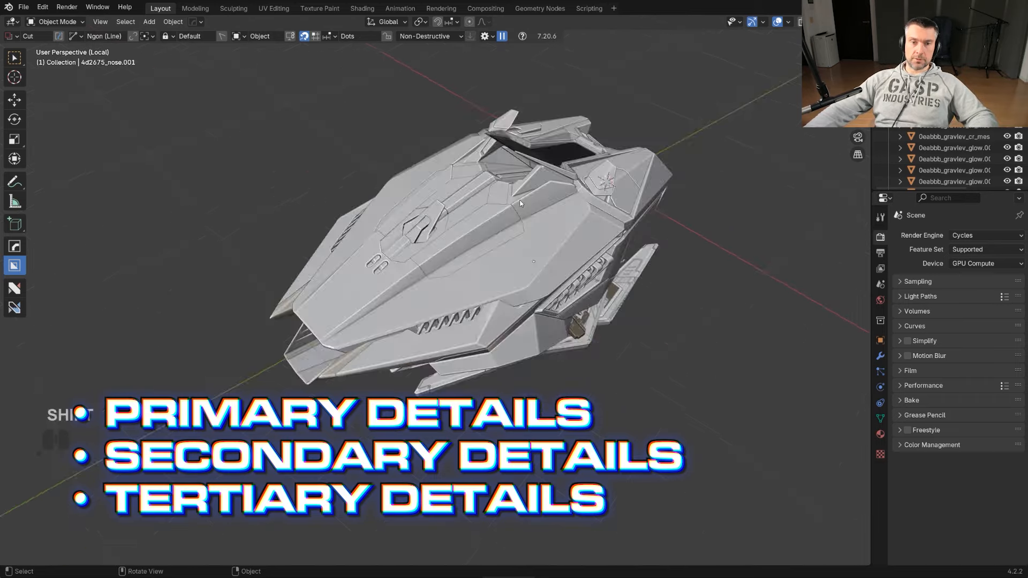
# Examine the primary and secondary shapes of the isolated nose section from the front and sides.
pyautogui.keyDown('shift'); pyautogui.moveTo(537, 261); pyautogui.dragTo(576, 297, button='middle'); pyautogui.keyUp('shift')
pyautogui.moveTo(576, 297); pyautogui.dragTo(543, 380, button='middle')
pyautogui.moveTo(549, 340); pyautogui.dragTo(702, 278, button='middle')
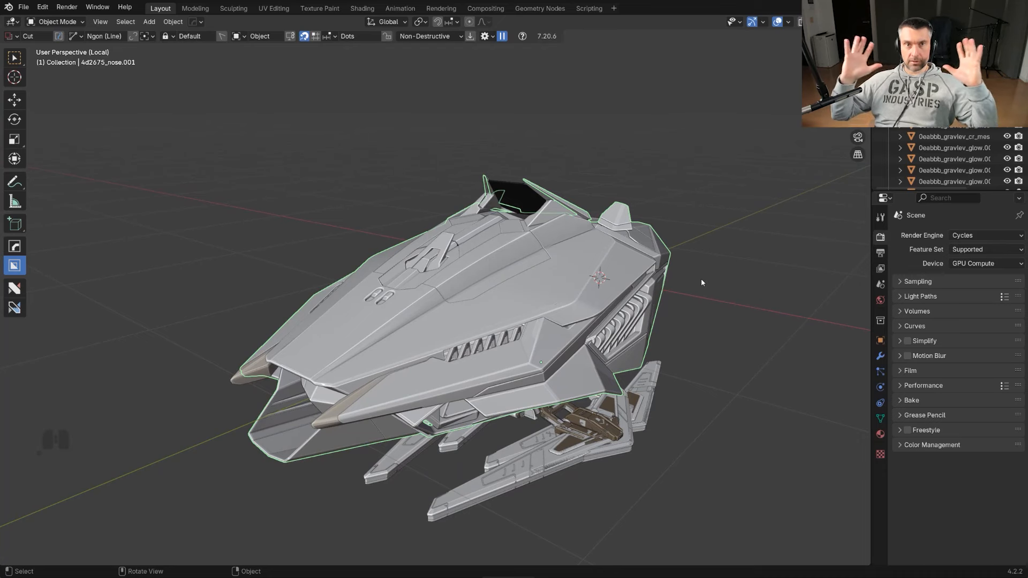
pyautogui.moveTo(702, 278); pyautogui.dragTo(552, 263, button='middle')
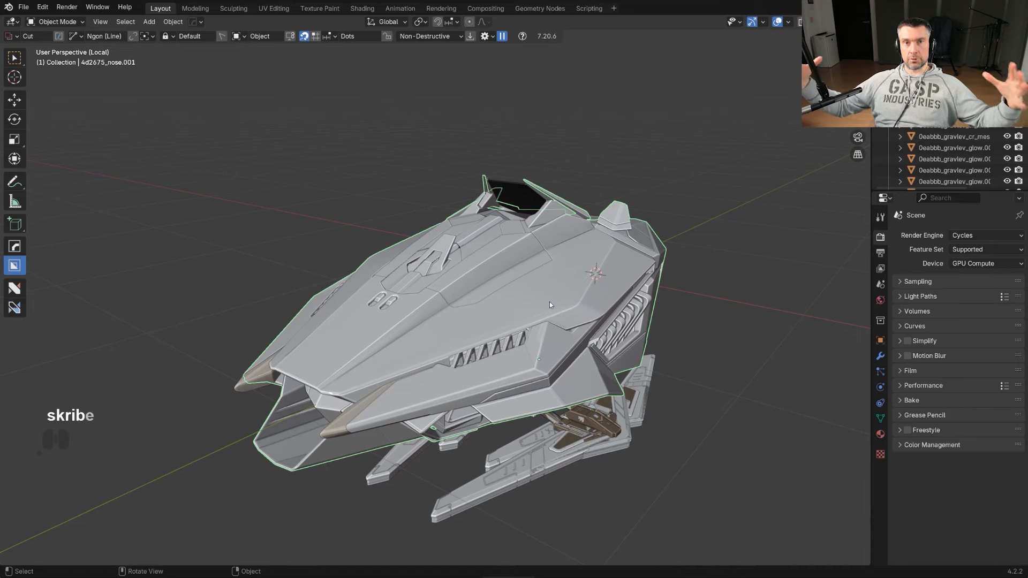
pyautogui.moveTo(467, 294); pyautogui.dragTo(588, 190, button='middle')
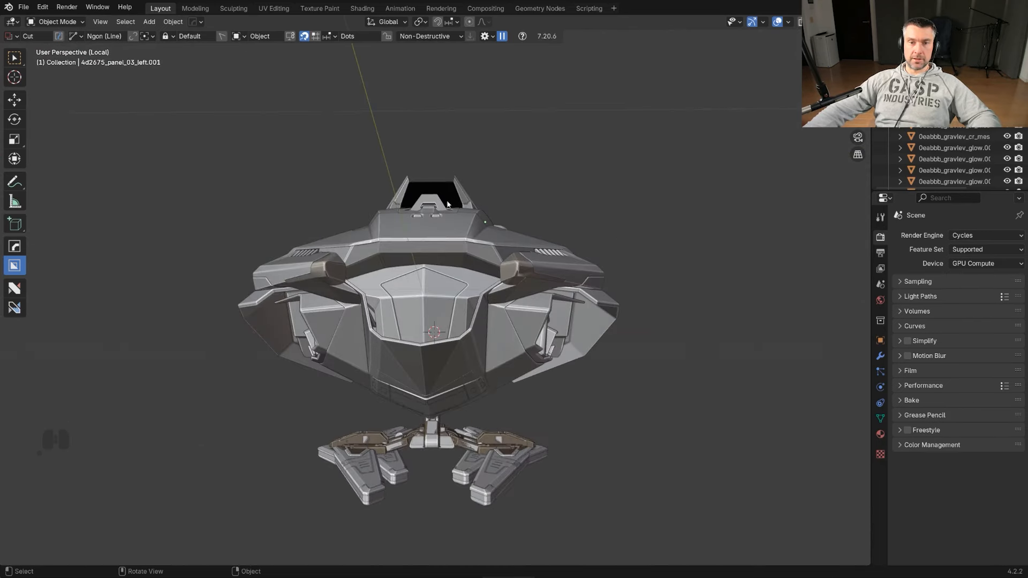
pyautogui.click(370, 214)
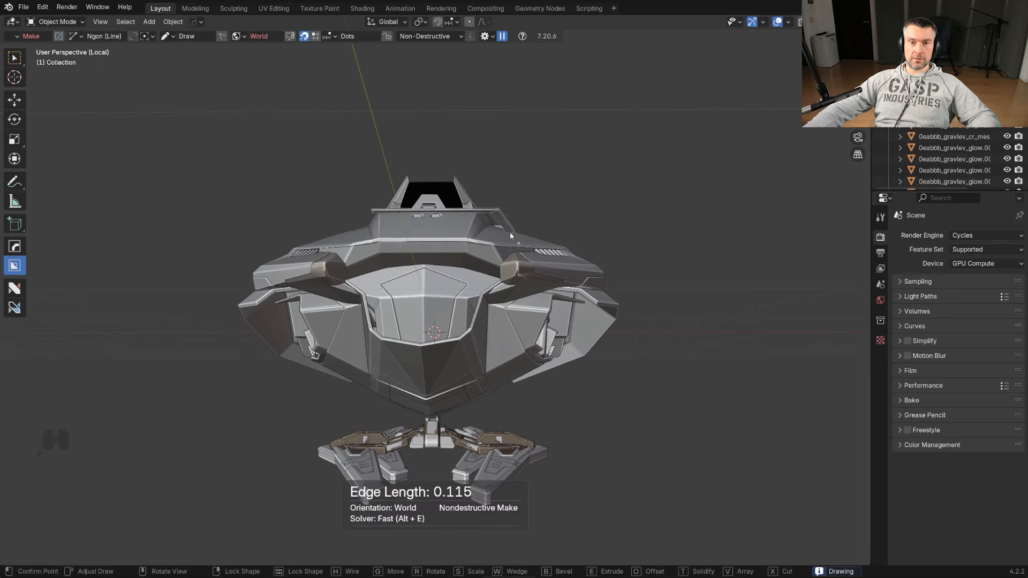
pyautogui.press('Escape')
pyautogui.moveTo(582, 254)
pyautogui.mouseDown(button='middle')
pyautogui.moveTo(525, 241)
pyautogui.moveTo(508, 185)
pyautogui.mouseUp(button='middle')
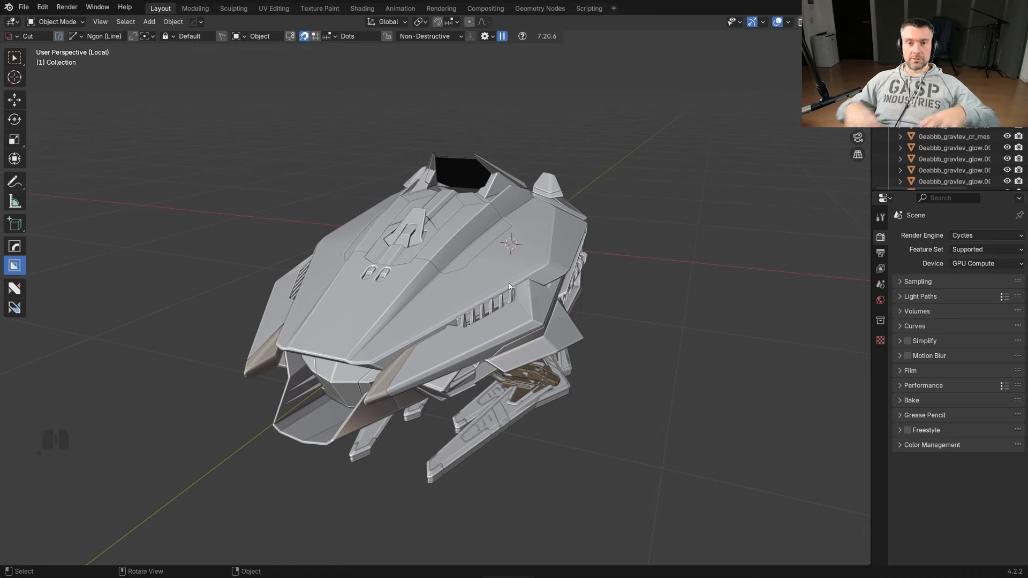
pyautogui.moveTo(509, 282); pyautogui.dragTo(458, 236, button='middle')
# Try to lift the side panel off the top of the nose section.
pyautogui.click(461, 233)
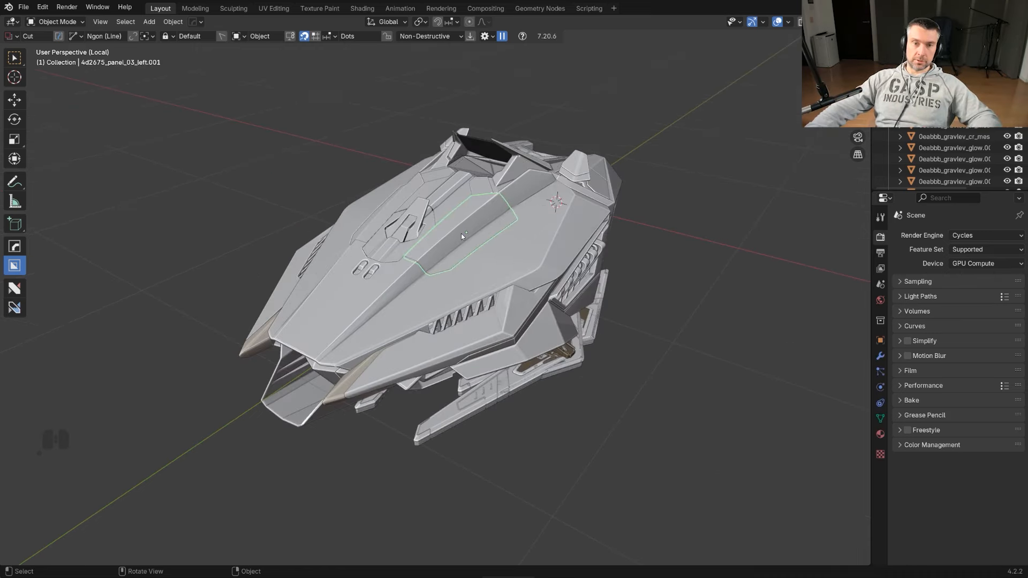
pyautogui.press('g')
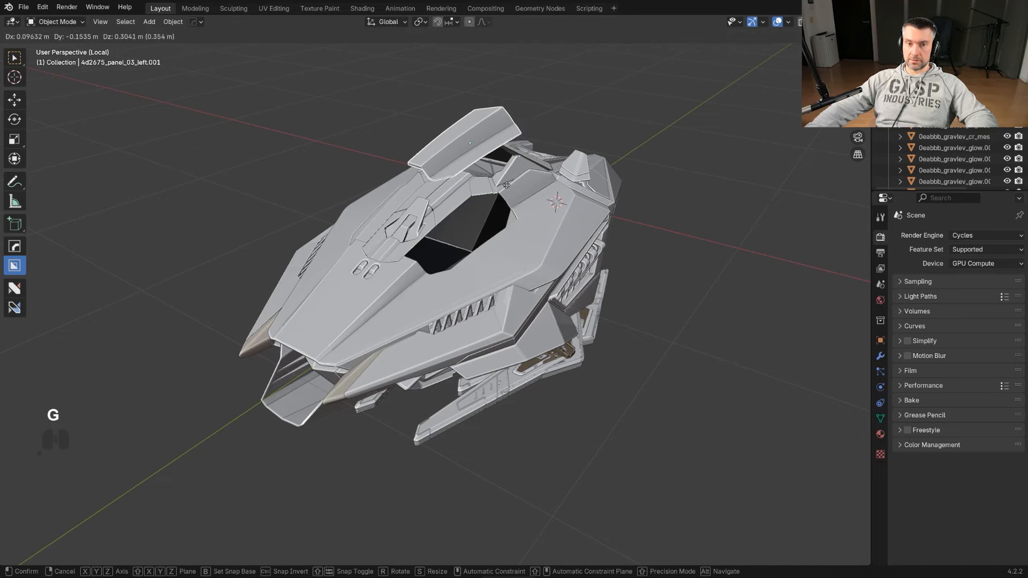
pyautogui.rightClick(507, 183)
pyautogui.scroll(2, 429, 219)
pyautogui.moveTo(341, 257); pyautogui.dragTo(382, 303, button='middle')
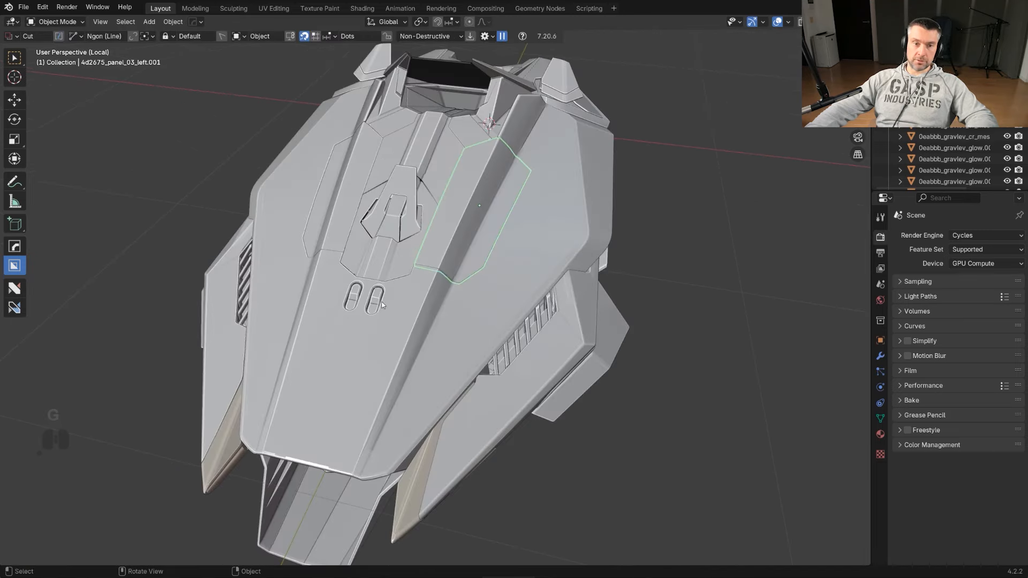
# Try to pull the small cooler button off the top of the nose section.
pyautogui.click(381, 305)
pyautogui.press('g')
pyautogui.rightClick(469, 256)
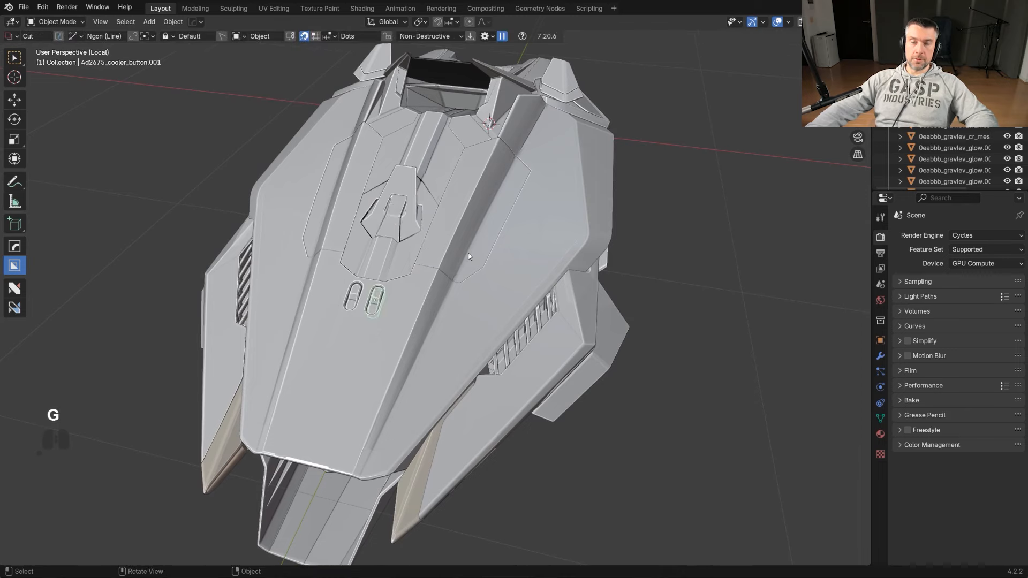
pyautogui.scroll(-3, 498, 259)
pyautogui.moveTo(531, 266); pyautogui.dragTo(504, 248, button='middle')
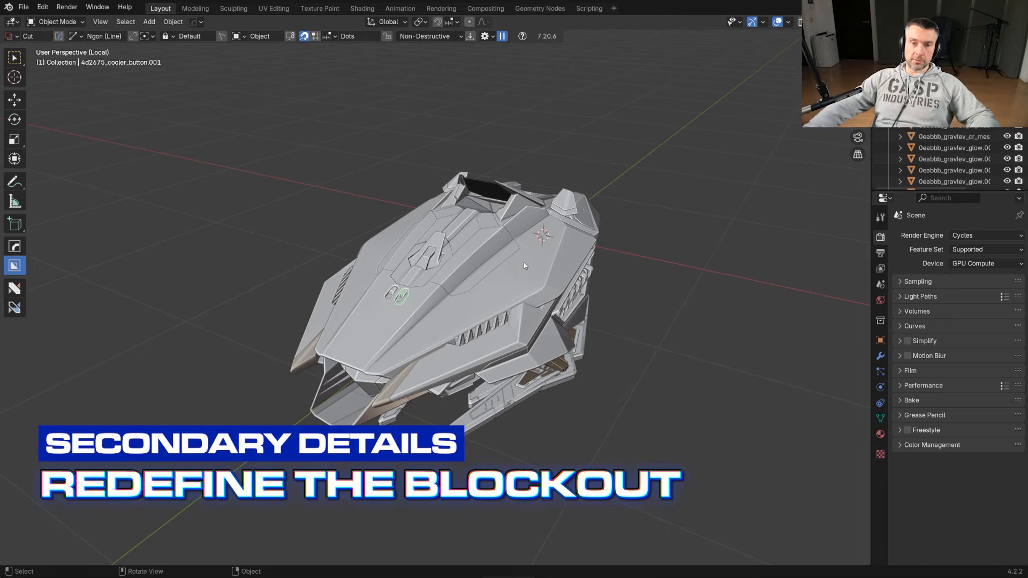
# Leave the isolated view and examine the nose details and overall shape of the complete vehicle.
pyautogui.press('KP_Divide')
pyautogui.moveTo(524, 262); pyautogui.dragTo(614, 252, button='middle')
pyautogui.scroll(-3, 519, 262)
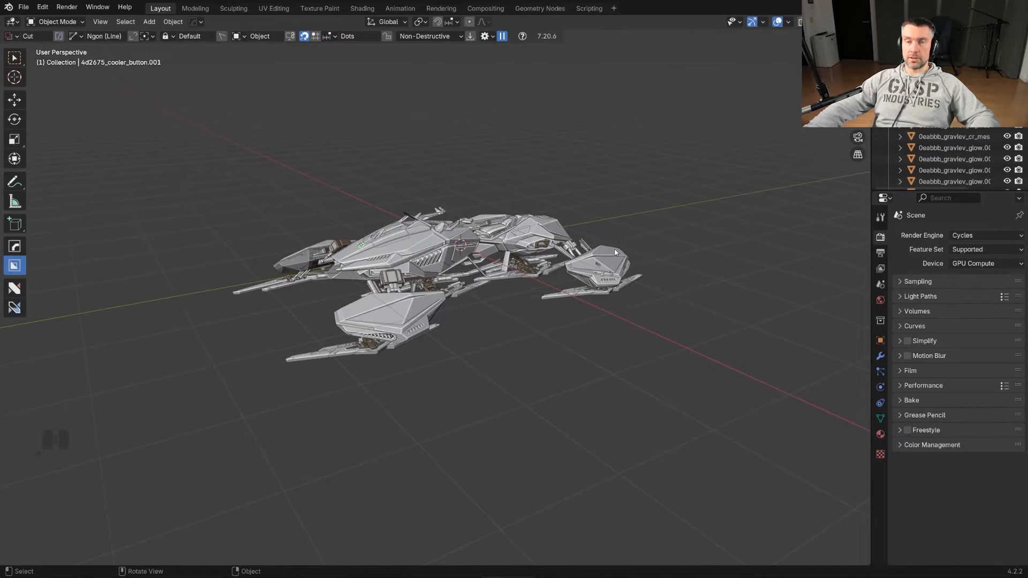
pyautogui.scroll(2, 587, 270)
pyautogui.moveTo(441, 253); pyautogui.dragTo(463, 263, button='middle')
pyautogui.keyDown('shift'); pyautogui.moveTo(464, 262); pyautogui.dragTo(520, 313, button='middle'); pyautogui.keyUp('shift')
pyautogui.scroll(6, 514, 292)
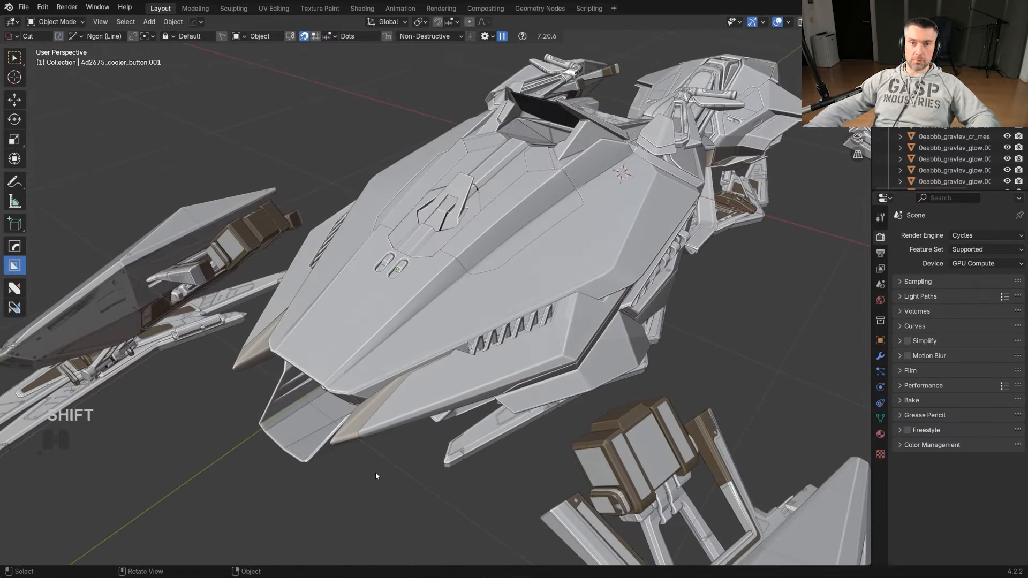
pyautogui.moveTo(375, 473); pyautogui.dragTo(471, 367, button='middle')
pyautogui.scroll(1, 470, 367)
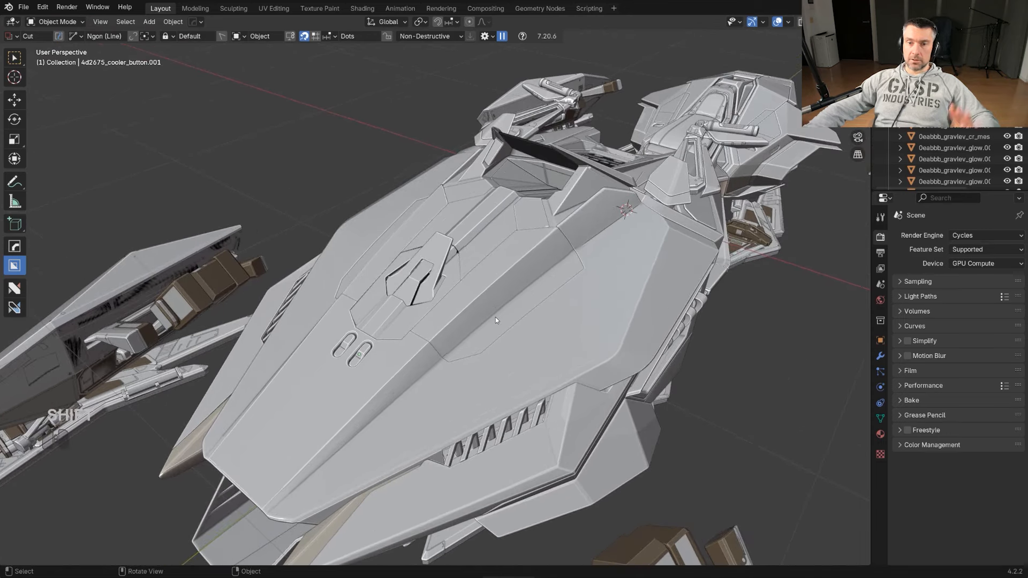
pyautogui.moveTo(498, 317); pyautogui.dragTo(479, 300, button='middle')
pyautogui.scroll(-5, 528, 307)
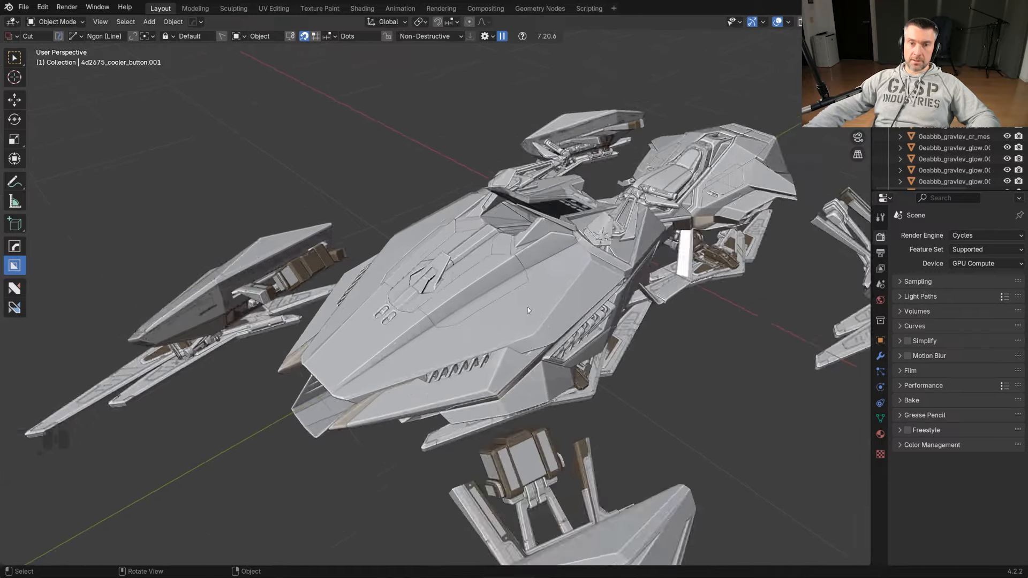
pyautogui.moveTo(578, 289)
pyautogui.keyDown('shift'); pyautogui.mouseDown(button='middle')
pyautogui.moveTo(544, 304)
pyautogui.moveTo(562, 301)
pyautogui.mouseUp(button='middle'); pyautogui.keyUp('shift')
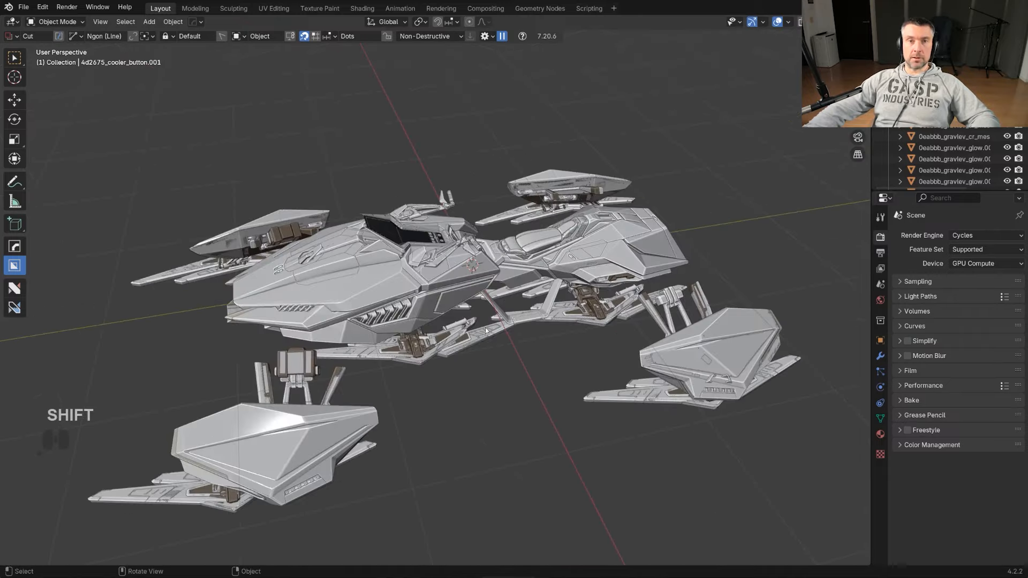
# Examine the hover vehicle's hull, nose panels and surrounding pods from above, up close and from a distance at a low angle.
pyautogui.moveTo(650, 298); pyautogui.dragTo(473, 317, button='middle')
pyautogui.scroll(2, 473, 317)
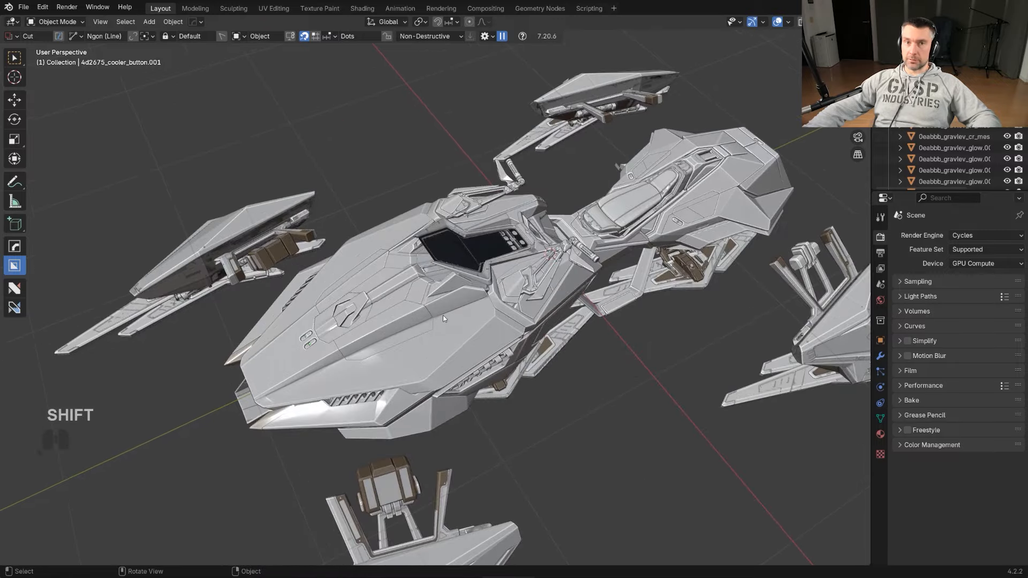
pyautogui.moveTo(443, 319); pyautogui.dragTo(640, 241, button='middle')
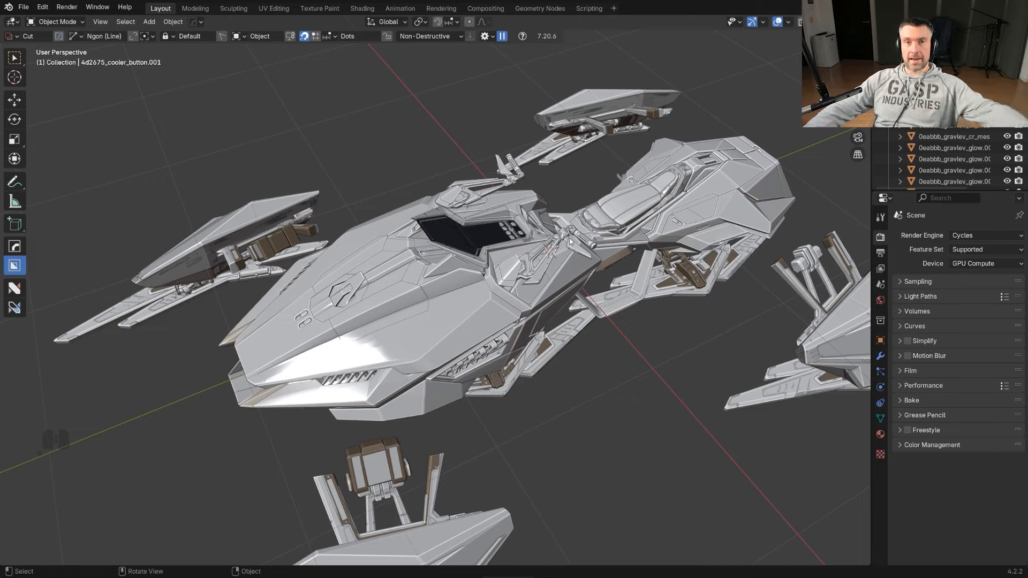
pyautogui.moveTo(351, 316); pyautogui.dragTo(445, 301, button='middle')
pyautogui.scroll(2, 366, 301)
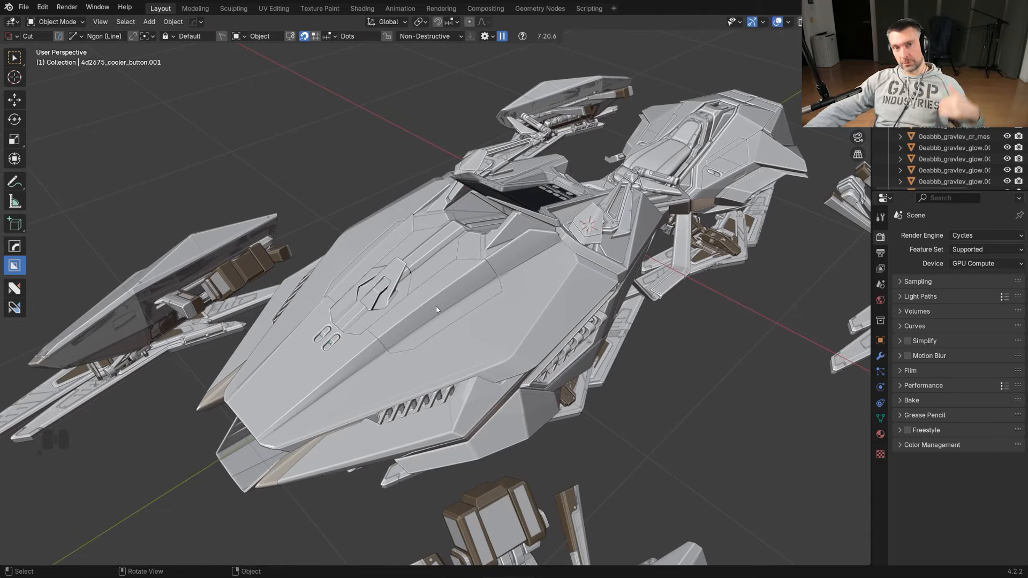
pyautogui.scroll(-5, 435, 307)
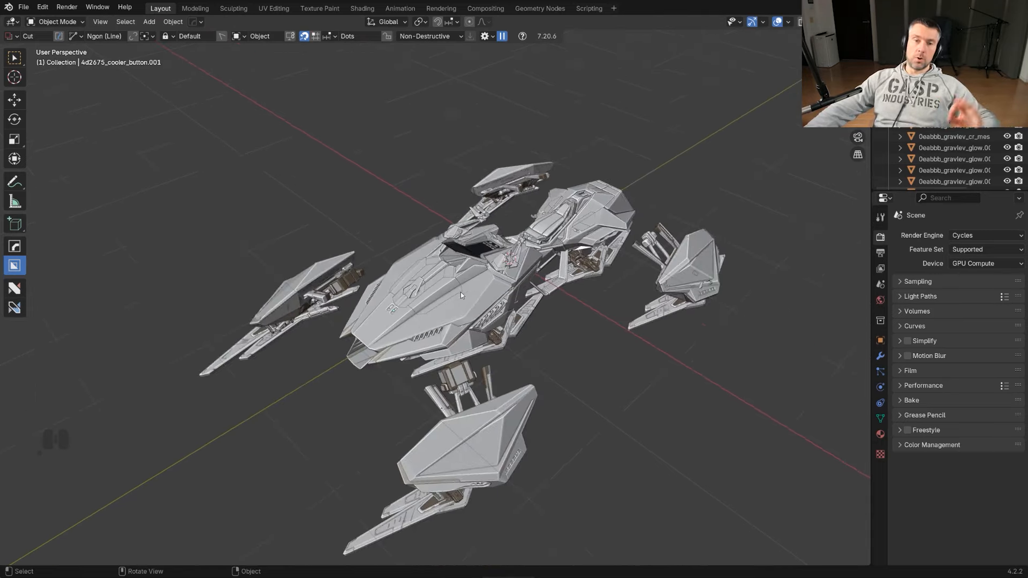
pyautogui.moveTo(460, 291); pyautogui.dragTo(452, 256, button='middle')
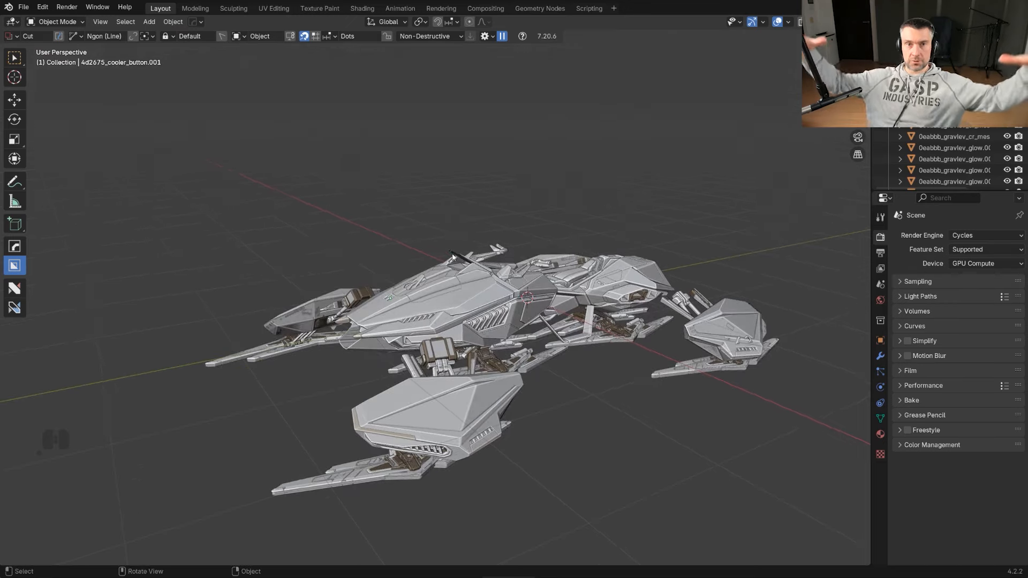
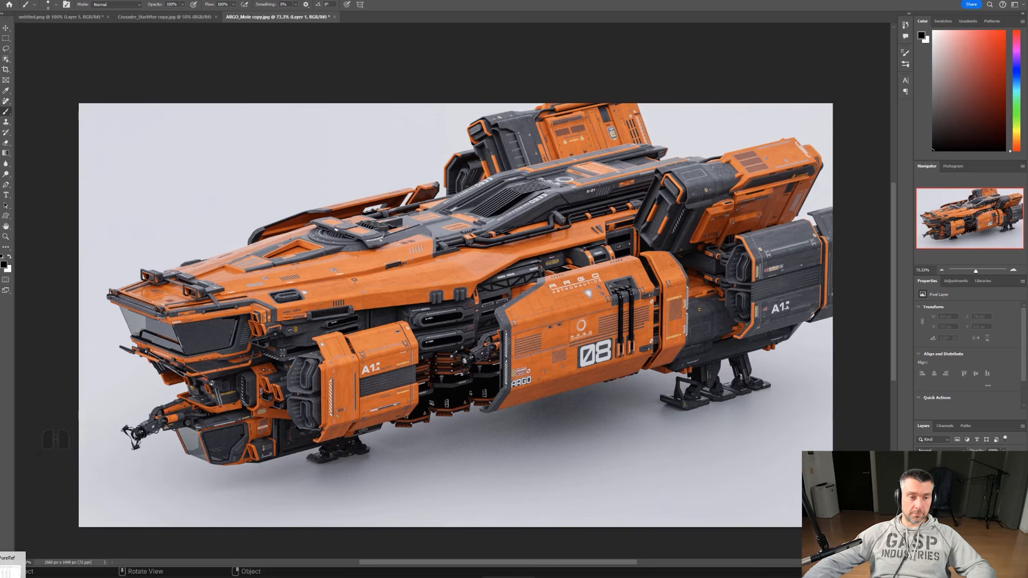
# Open MOLE_autosave.blend from the ARGO_Mole folder in Blender.
pyautogui.click(9, 566)
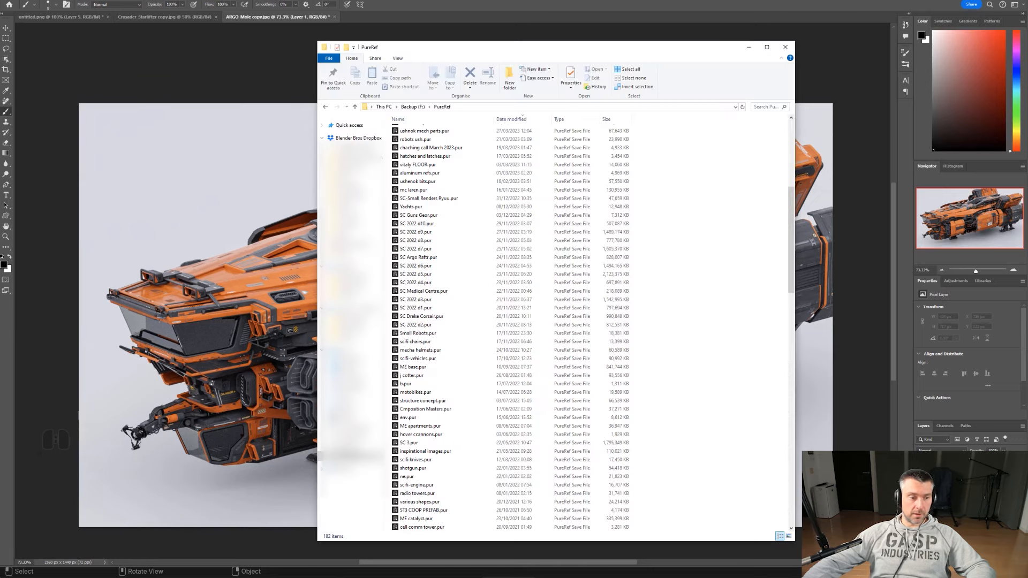
pyautogui.click(4, 577)
pyautogui.click(12, 558)
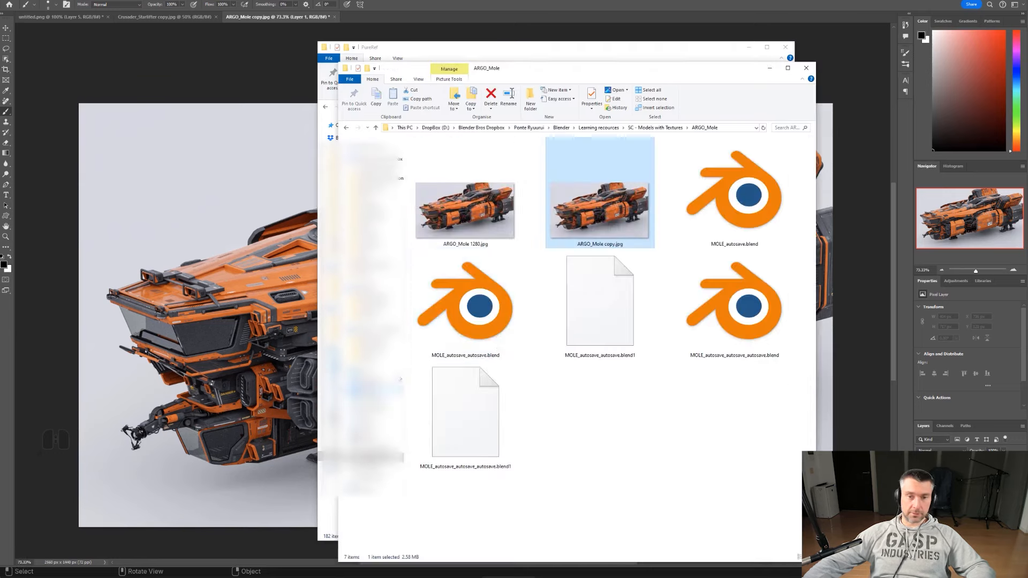
pyautogui.click(742, 209)
pyautogui.moveTo(741, 209); pyautogui.dragTo(0, 417)
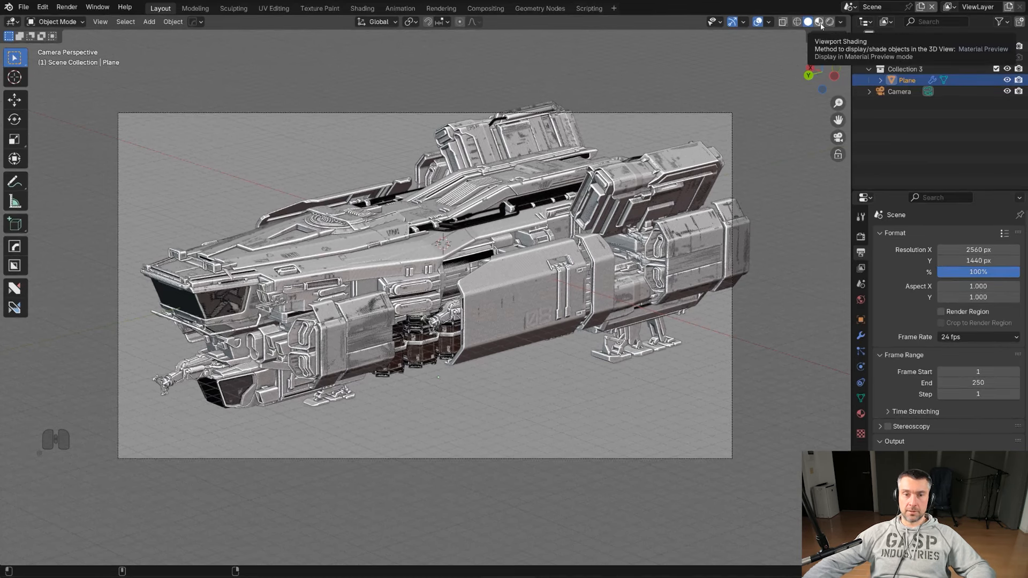
# Delete the large ground plane beneath the spaceship.
pyautogui.moveTo(507, 180); pyautogui.dragTo(435, 211, button='middle')
pyautogui.scroll(-3, 435, 211)
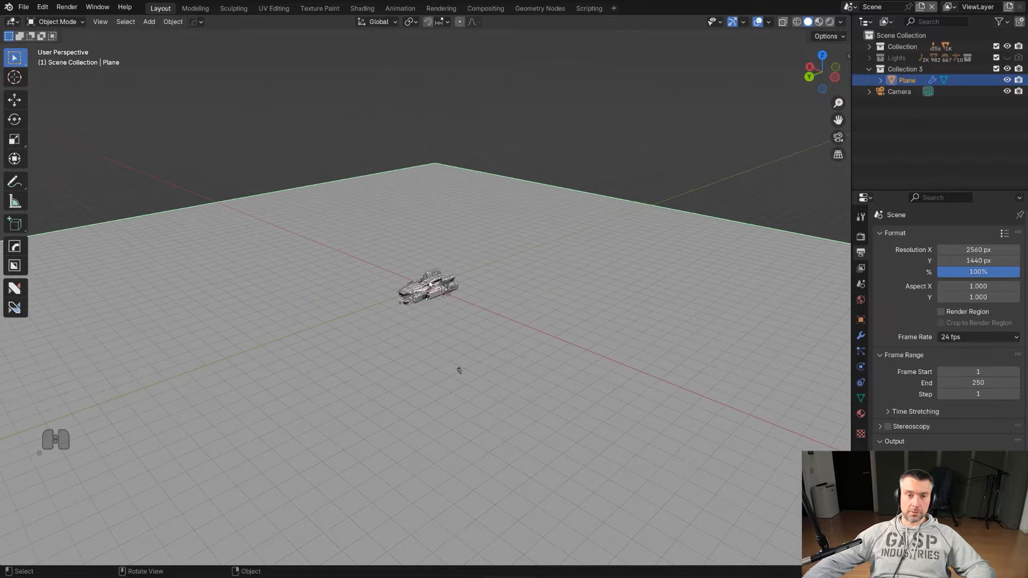
pyautogui.press('x')
pyautogui.click(554, 325)
pyautogui.scroll(10, 449, 314)
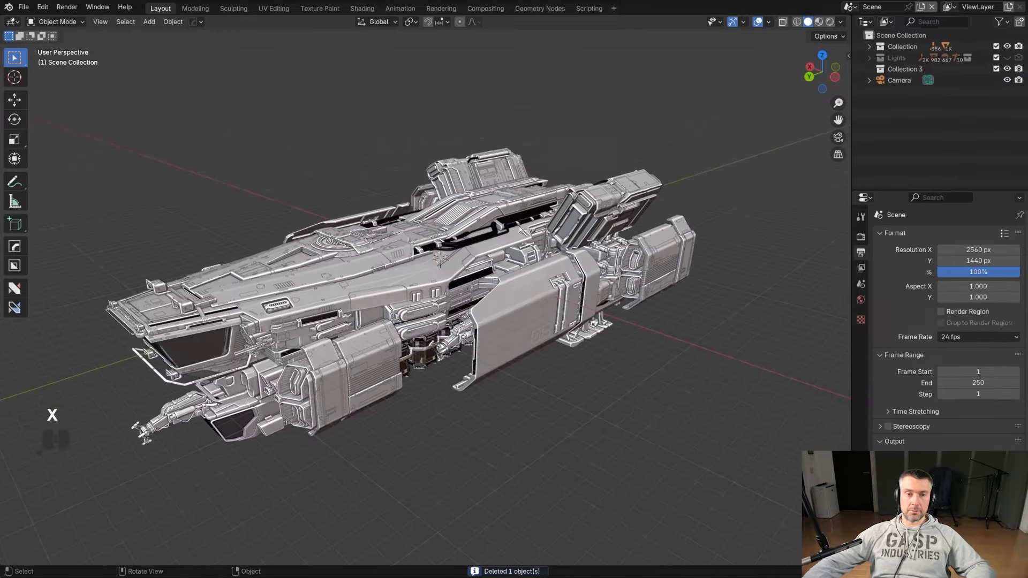
# Turn off the cavity effect in the solid viewport shading.
pyautogui.moveTo(520, 230)
pyautogui.mouseDown(button='middle')
pyautogui.moveTo(520, 214)
pyautogui.moveTo(675, 232)
pyautogui.mouseUp(button='middle')
pyautogui.scroll(3, 519, 214)
pyautogui.click(840, 22)
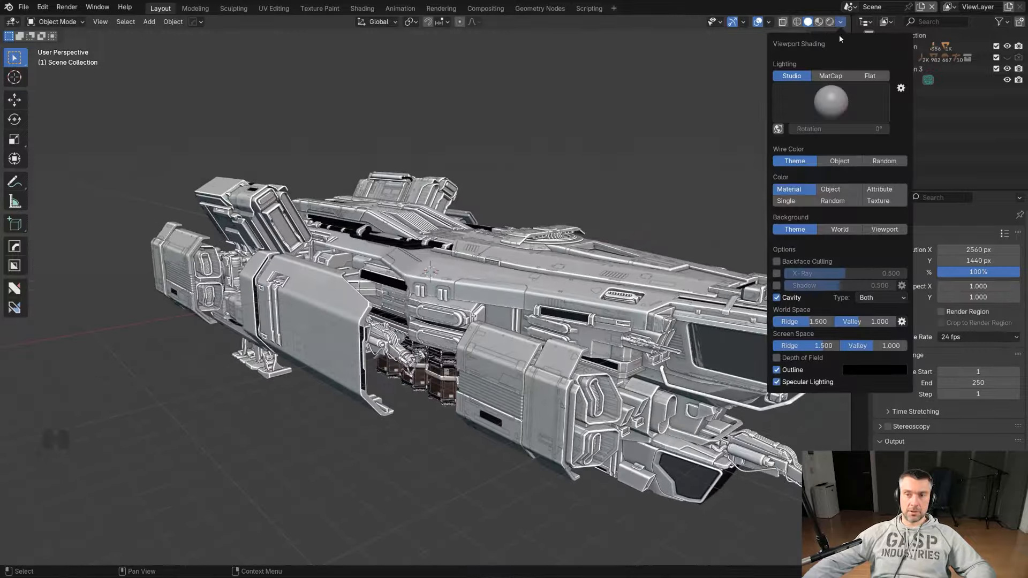
pyautogui.click(777, 297)
# Examine the untextured ship from the side and switch to the ARGO_Mole copy.jpg image in Photoshop.
pyautogui.moveTo(669, 273)
pyautogui.mouseDown(button='middle')
pyautogui.moveTo(594, 294)
pyautogui.moveTo(514, 268)
pyautogui.mouseUp(button='middle')
pyautogui.moveTo(634, 268)
pyautogui.keyDown('shift'); pyautogui.mouseDown(button='middle')
pyautogui.moveTo(327, 246)
pyautogui.moveTo(520, 260)
pyautogui.moveTo(515, 175)
pyautogui.moveTo(483, 158)
pyautogui.moveTo(525, 242)
pyautogui.moveTo(499, 256)
pyautogui.mouseUp(button='middle'); pyautogui.keyUp('shift')
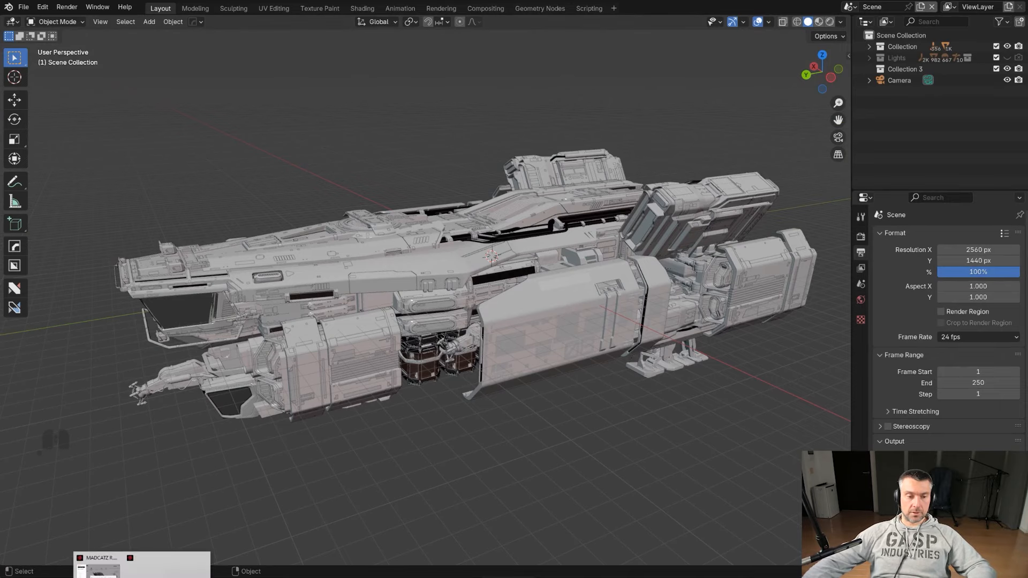
pyautogui.click(134, 575)
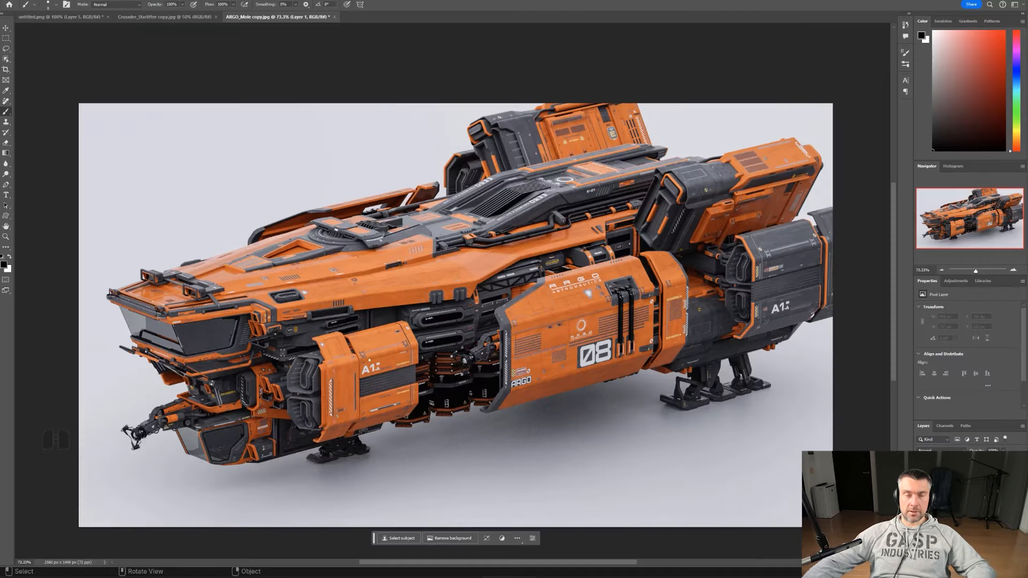